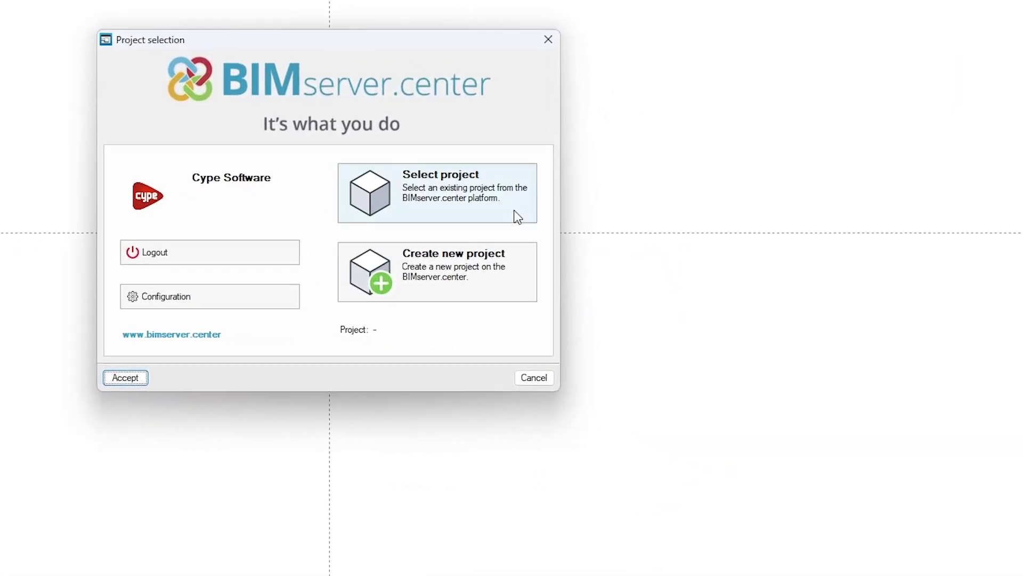
# Step: Link the job to the 'Example - Open BIM Sewerage' project and import its Site model
pyautogui.click(511, 216)
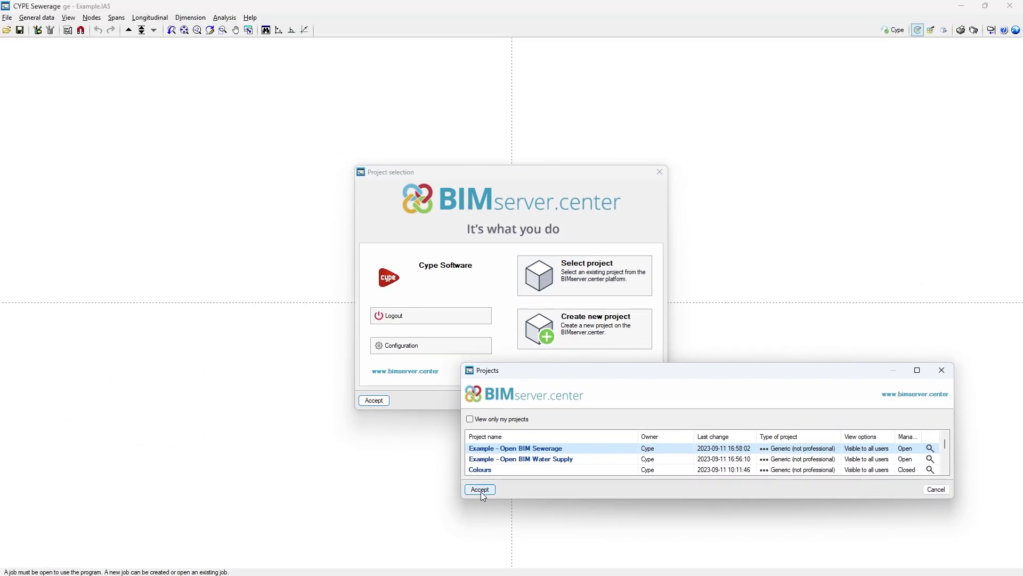
pyautogui.click(282, 509)
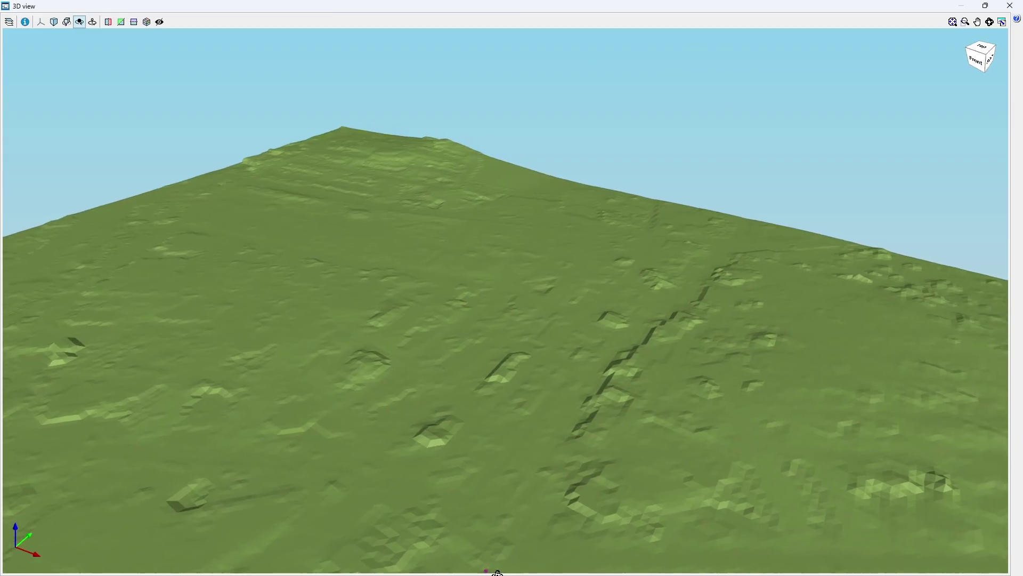
pyautogui.moveTo(497, 571); pyautogui.dragTo(629, 573, button='middle')
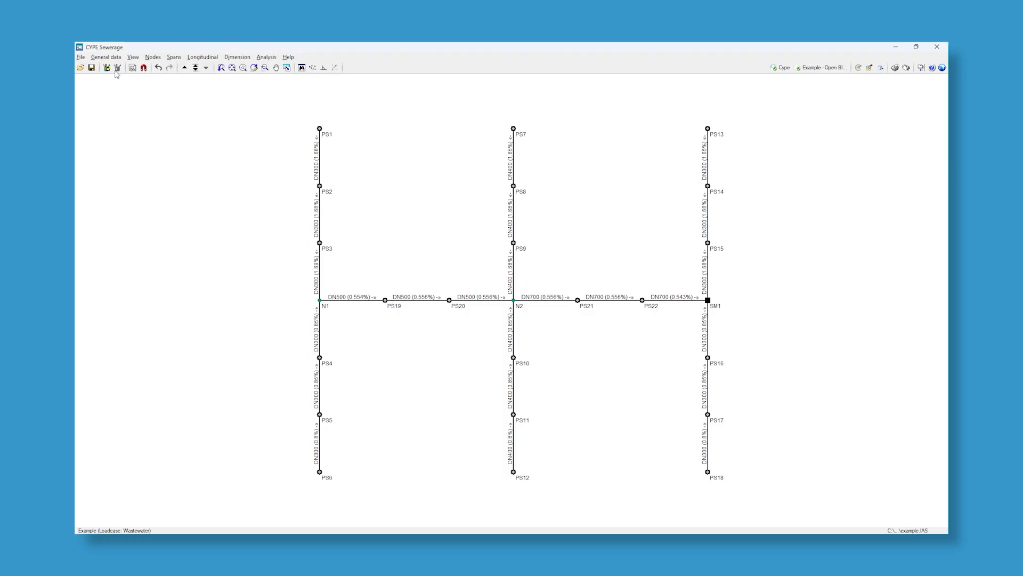
pyautogui.click(106, 57)
pyautogui.click(115, 69)
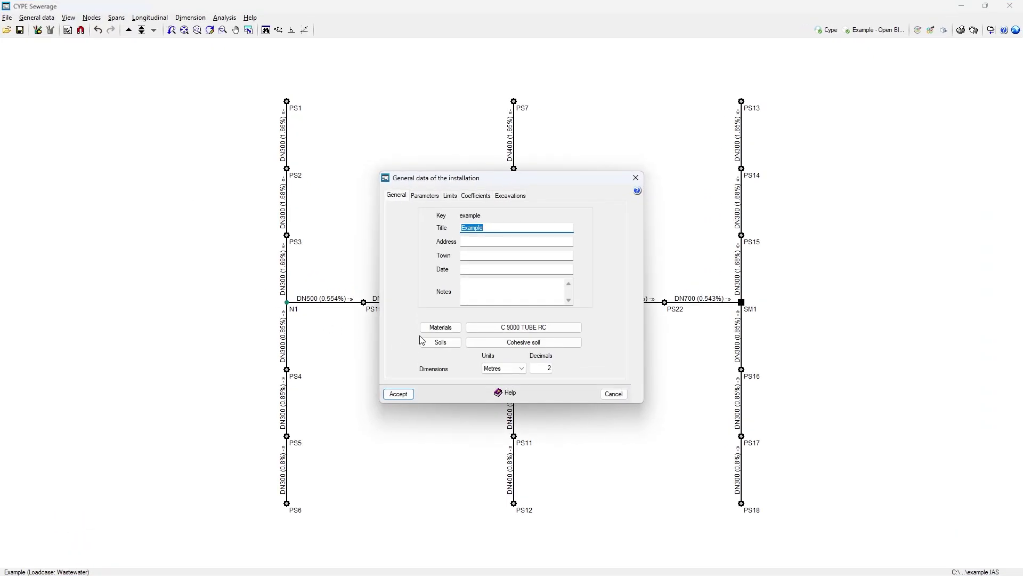
pyautogui.click(440, 327)
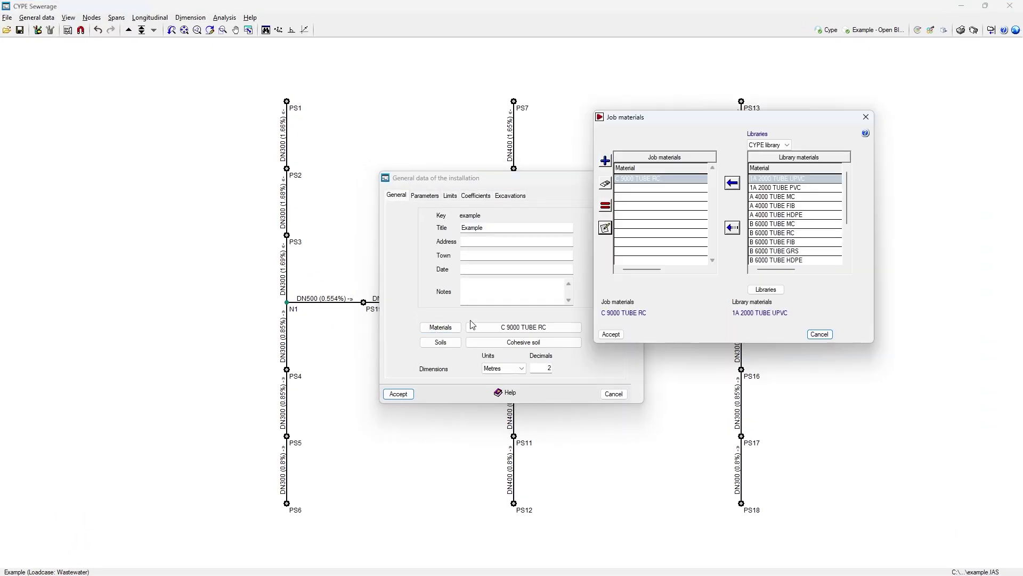
pyautogui.click(610, 235)
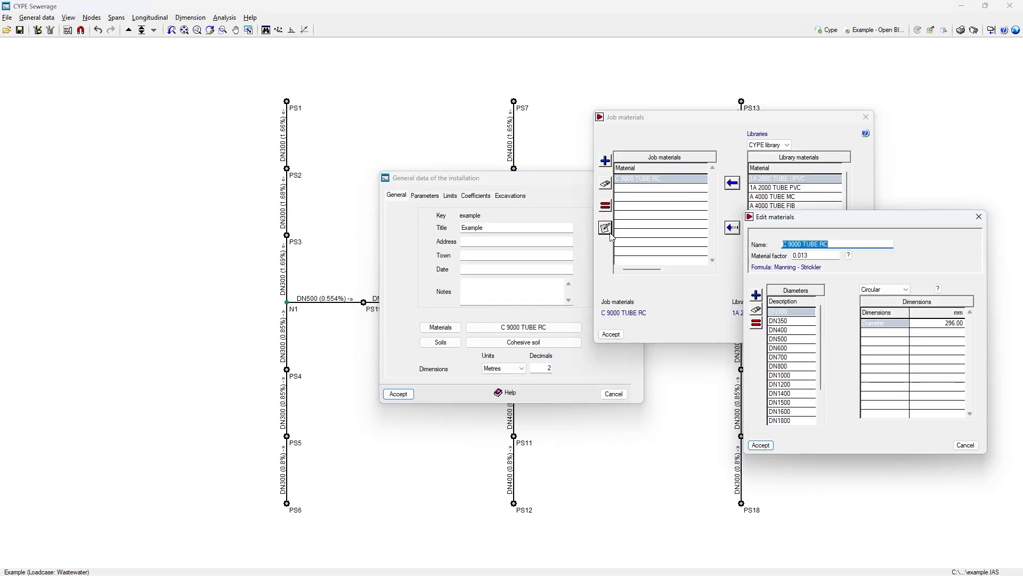
pyautogui.click(760, 445)
pyautogui.click(614, 334)
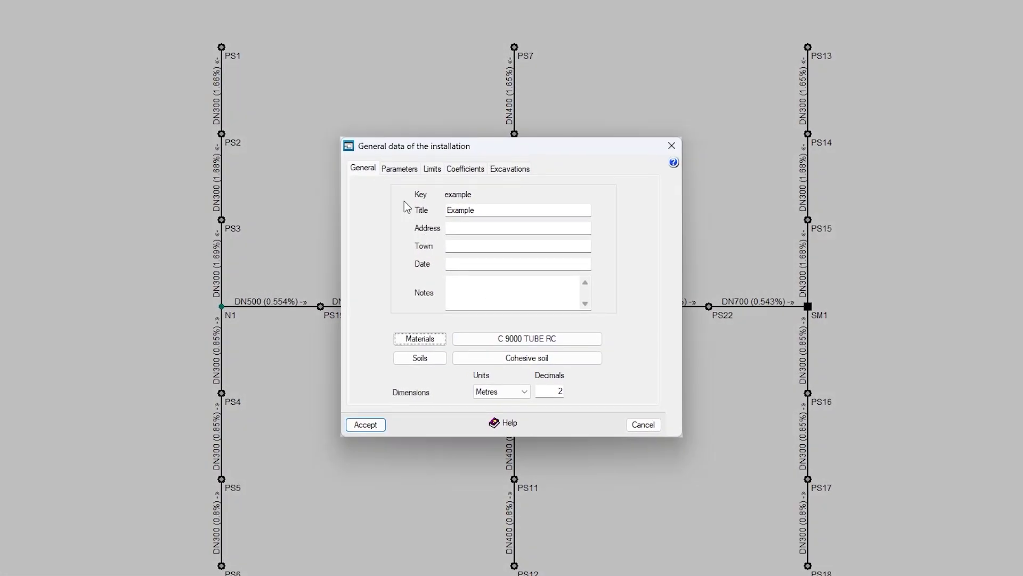
pyautogui.click(401, 174)
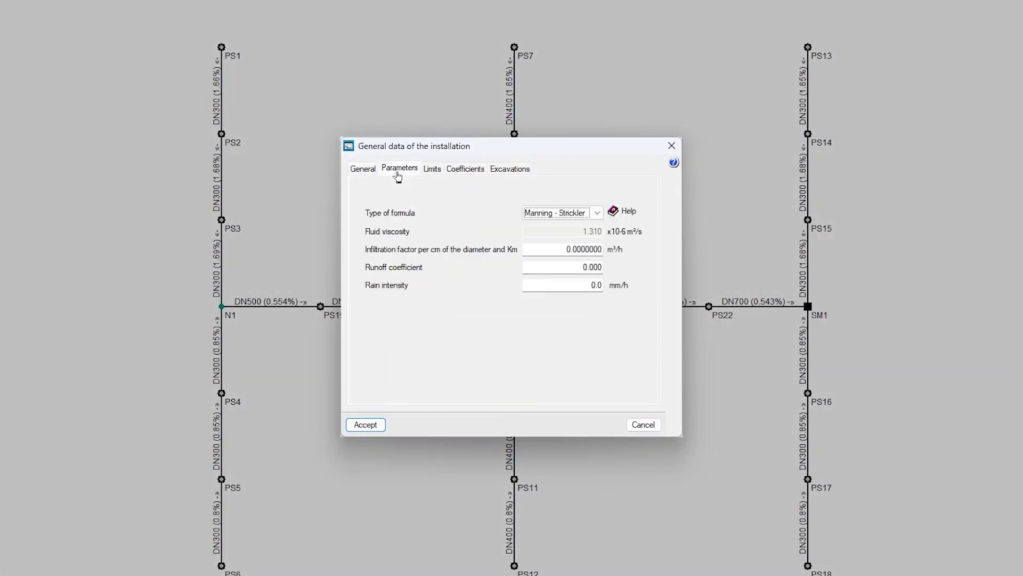
pyautogui.click(597, 213)
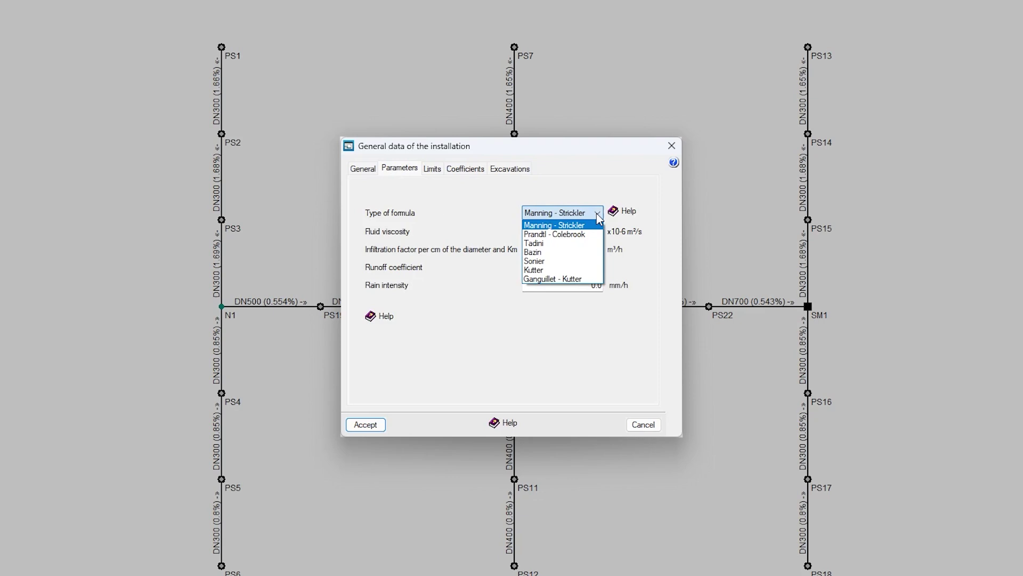
pyautogui.click(597, 213)
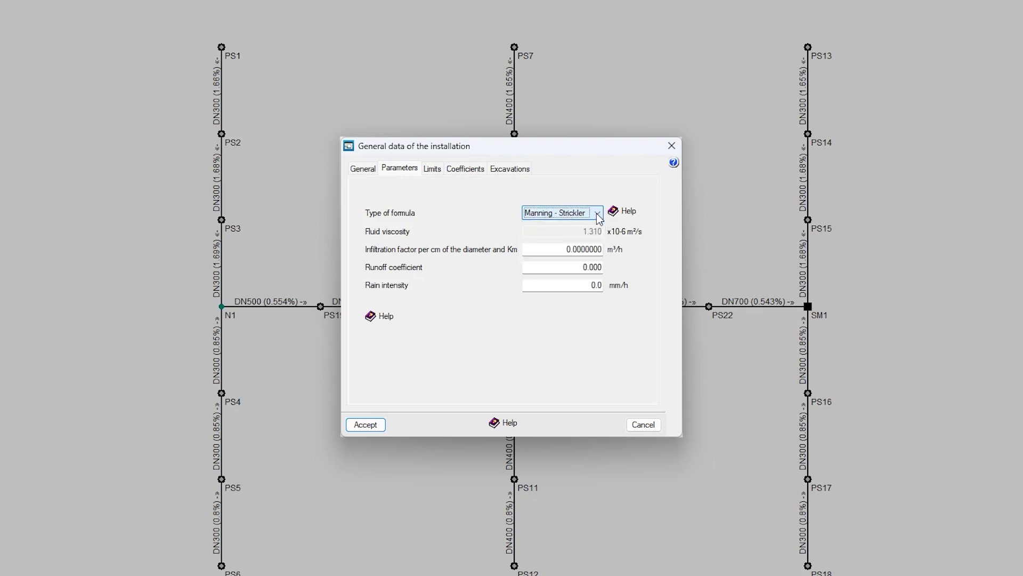
pyautogui.click(433, 169)
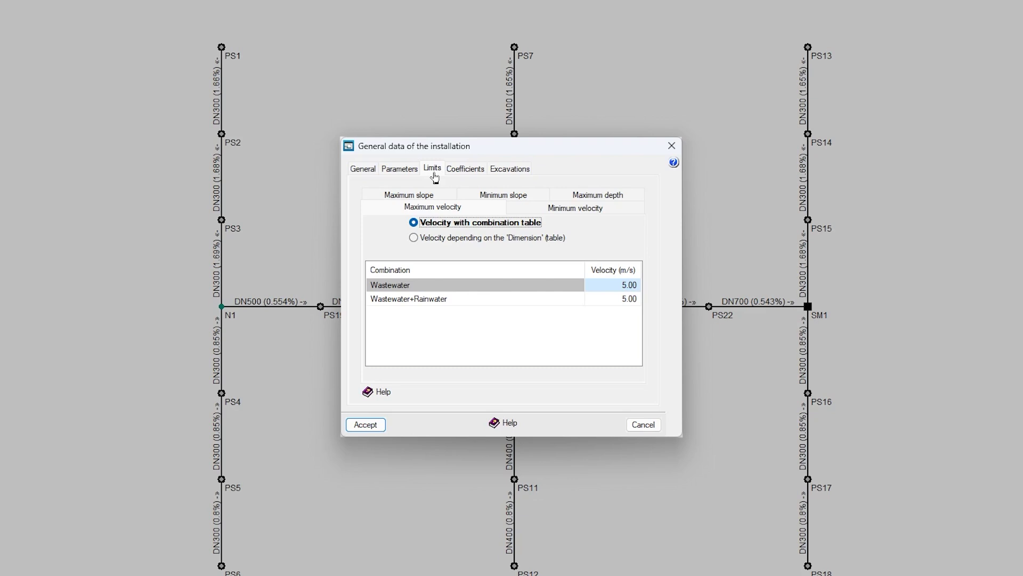
pyautogui.click(466, 170)
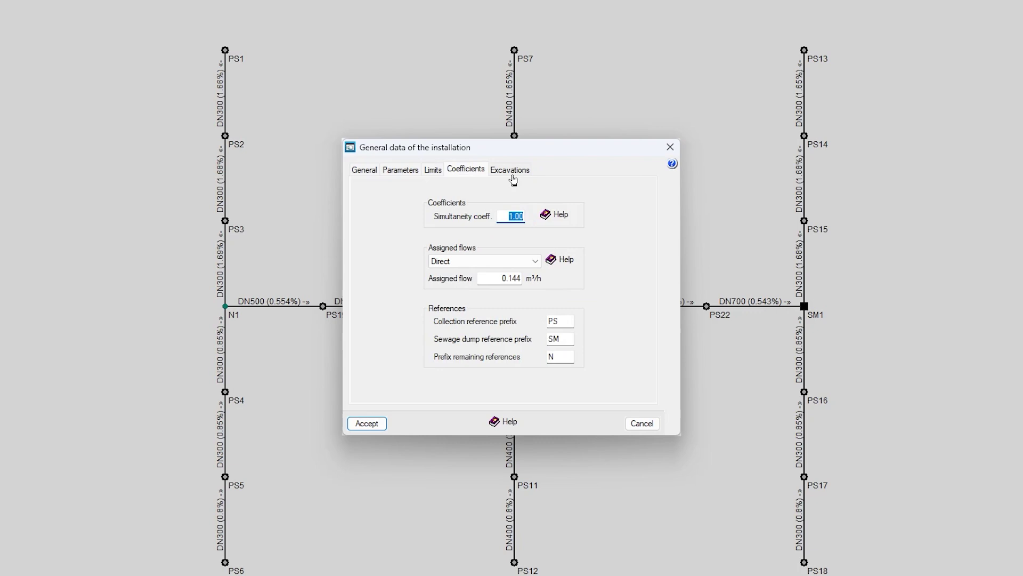
pyautogui.click(510, 169)
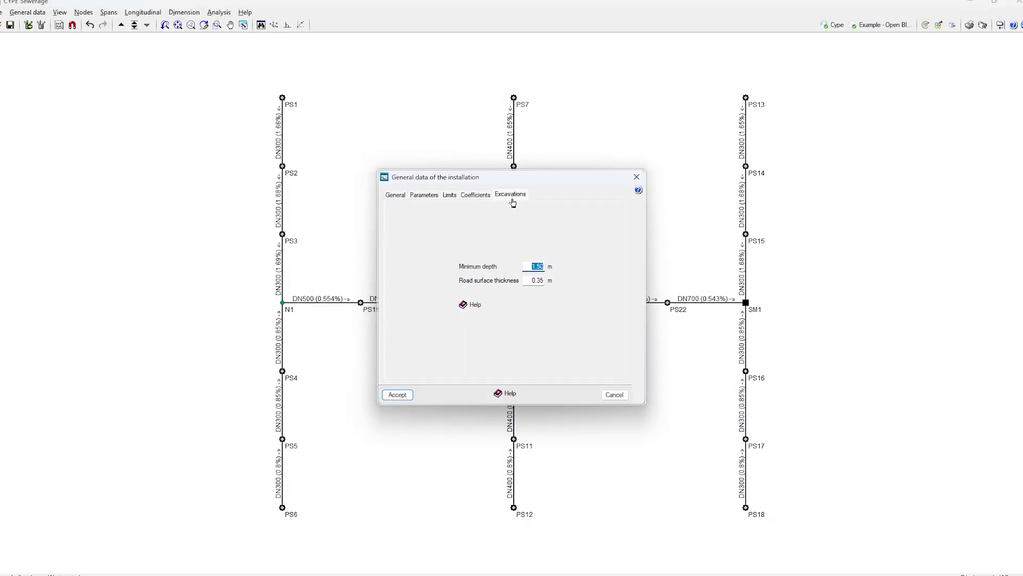
pyautogui.press('Return')
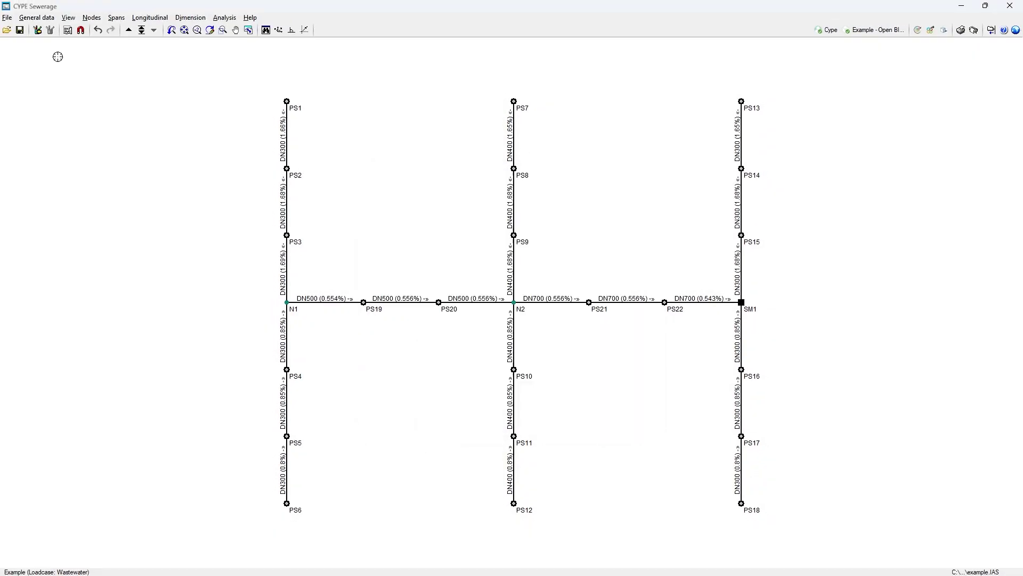
pyautogui.click(27, 12)
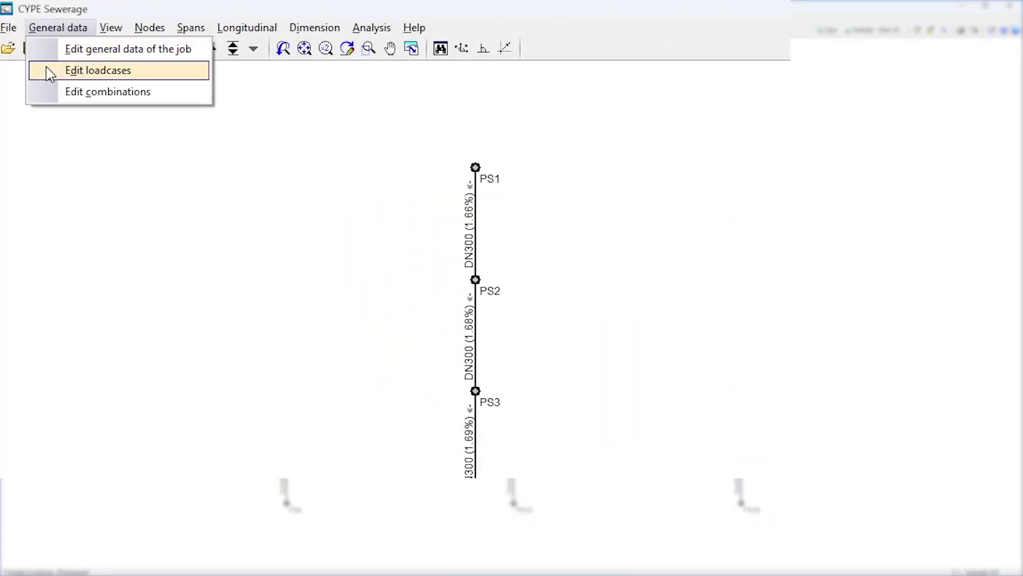
pyautogui.click(46, 96)
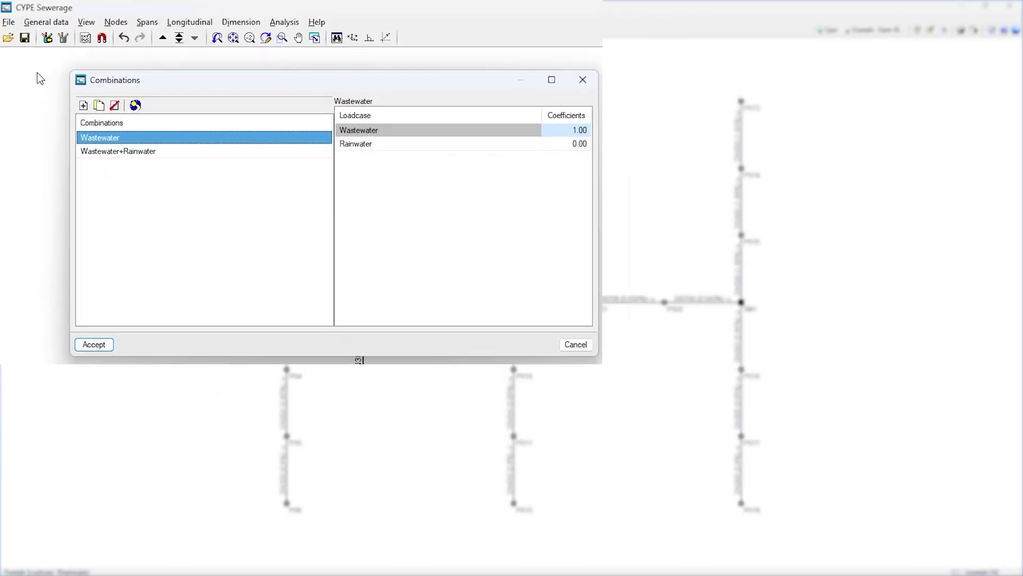
pyautogui.press('Return')
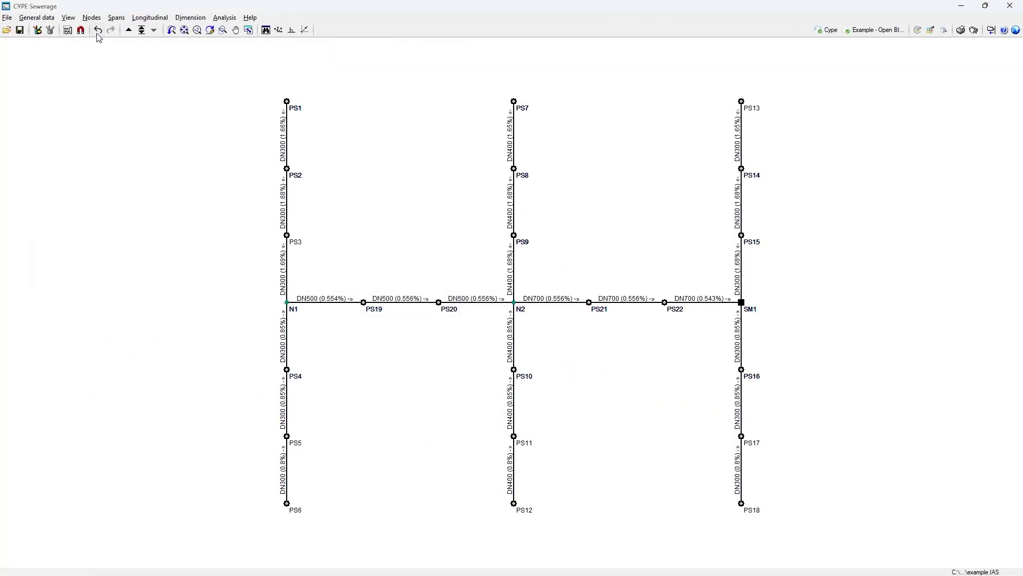
pyautogui.click(96, 21)
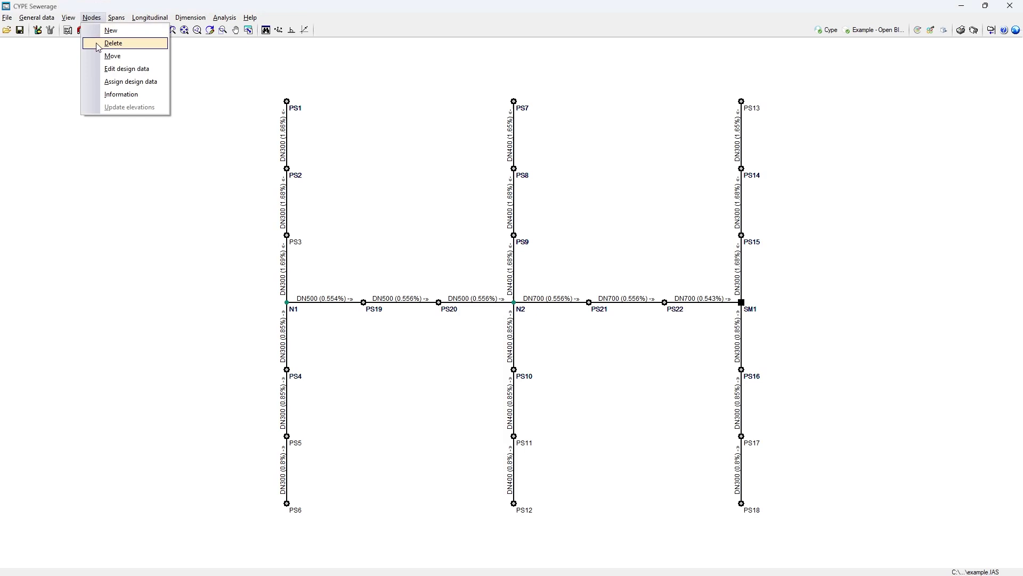
pyautogui.click(97, 67)
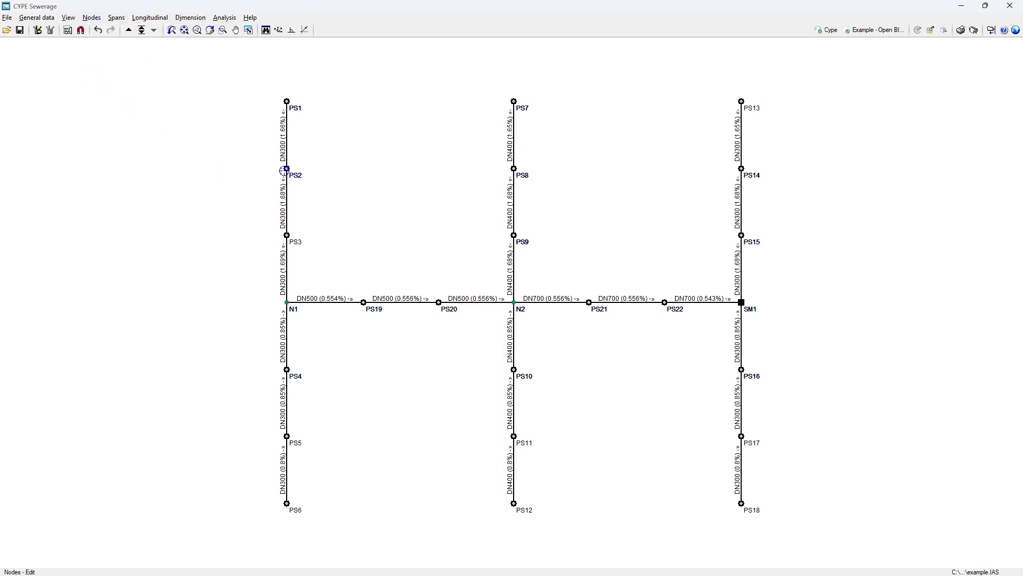
pyautogui.click(285, 169)
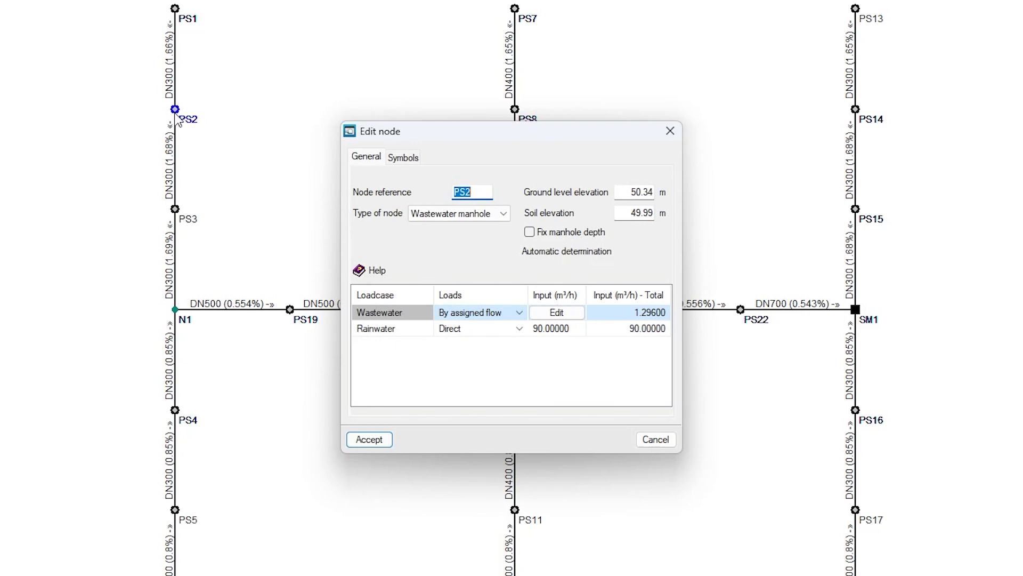
pyautogui.click(503, 212)
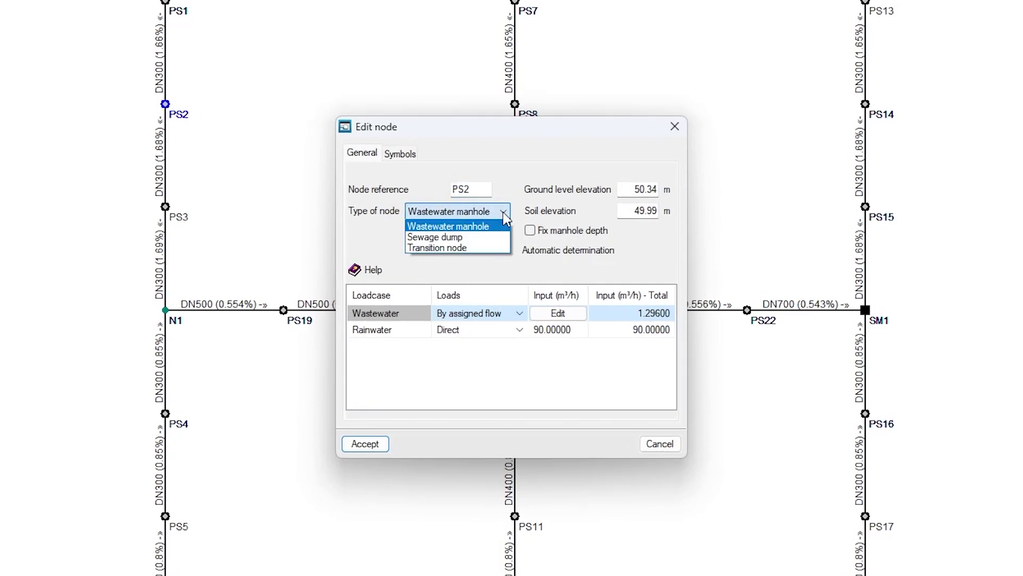
pyautogui.click(504, 215)
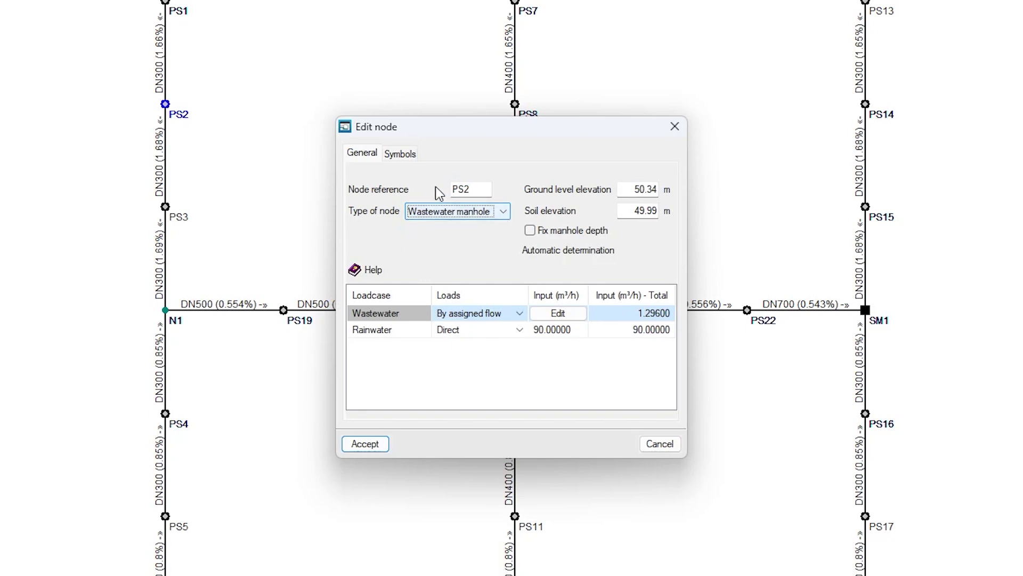
pyautogui.click(401, 154)
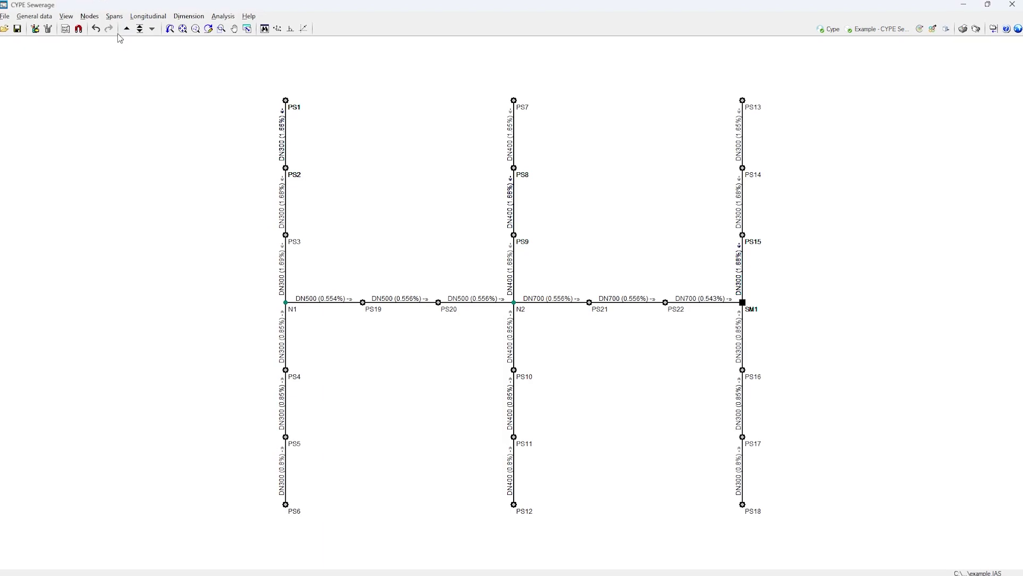
pyautogui.click(111, 15)
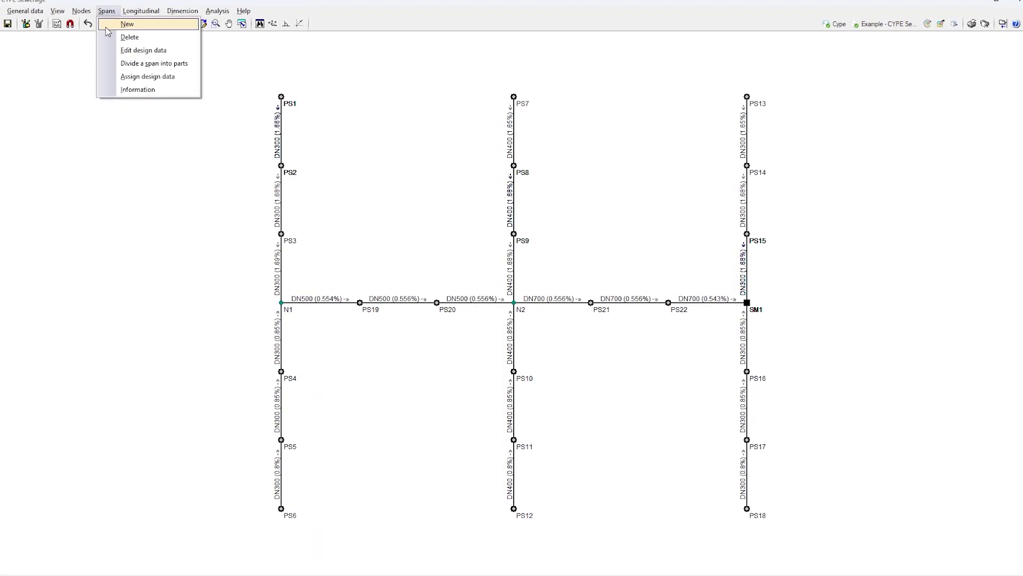
pyautogui.click(109, 49)
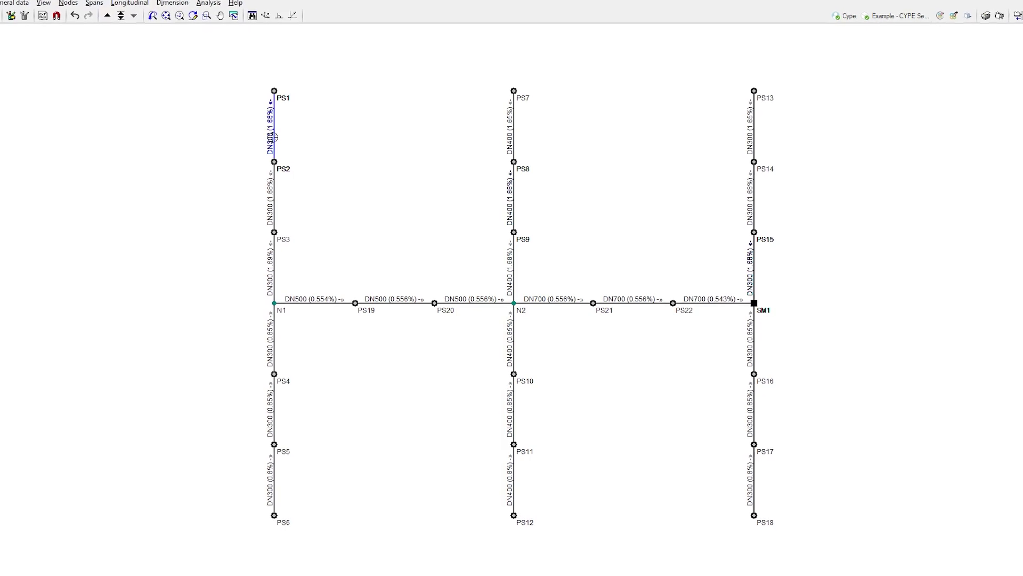
pyautogui.click(273, 141)
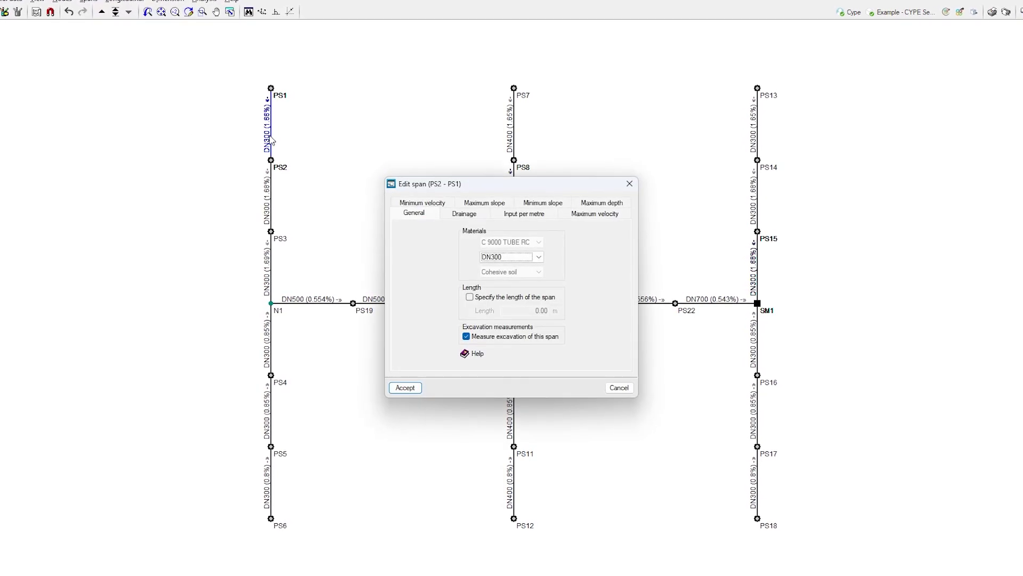
pyautogui.click(472, 216)
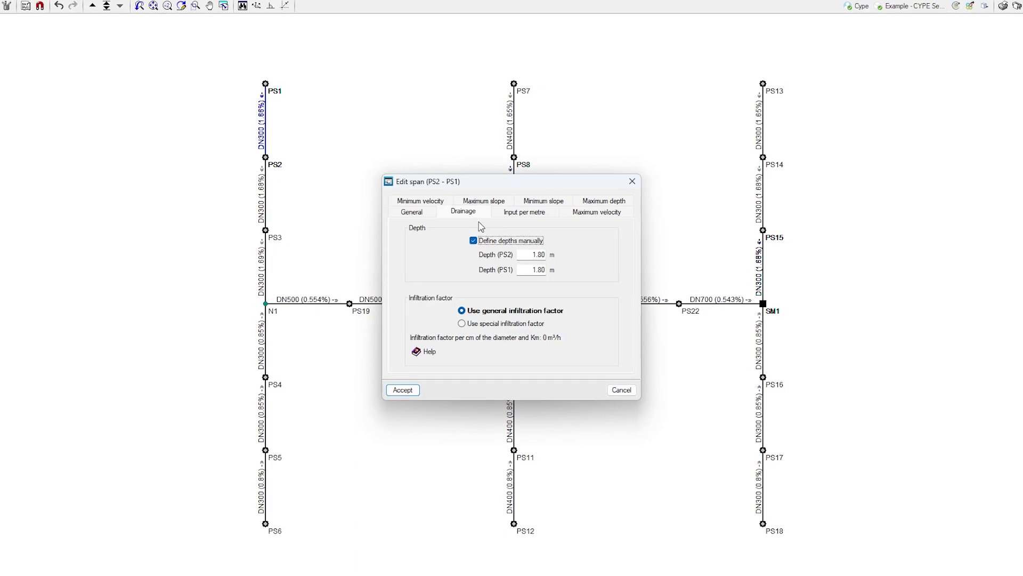
pyautogui.click(524, 212)
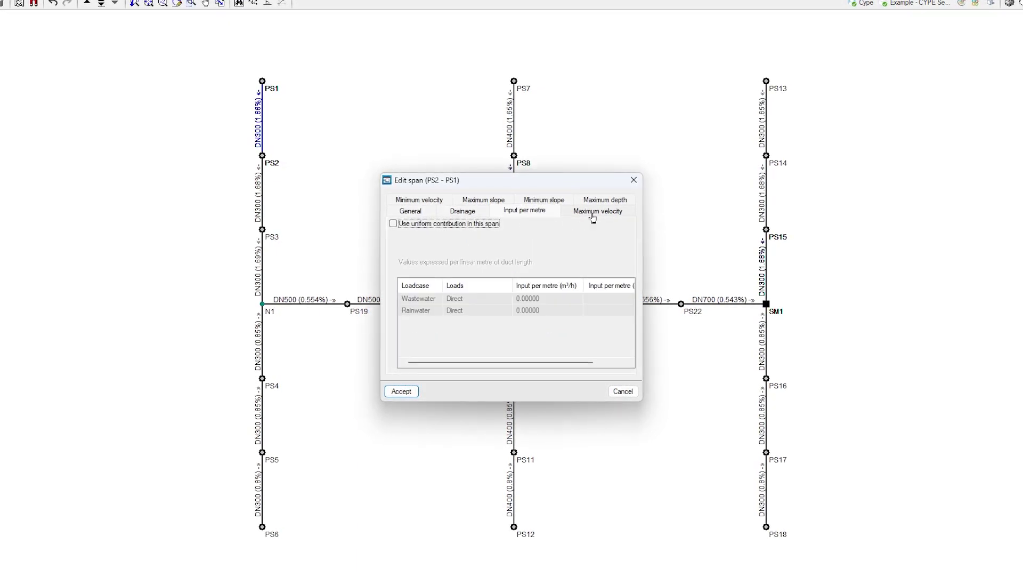
pyautogui.click(593, 213)
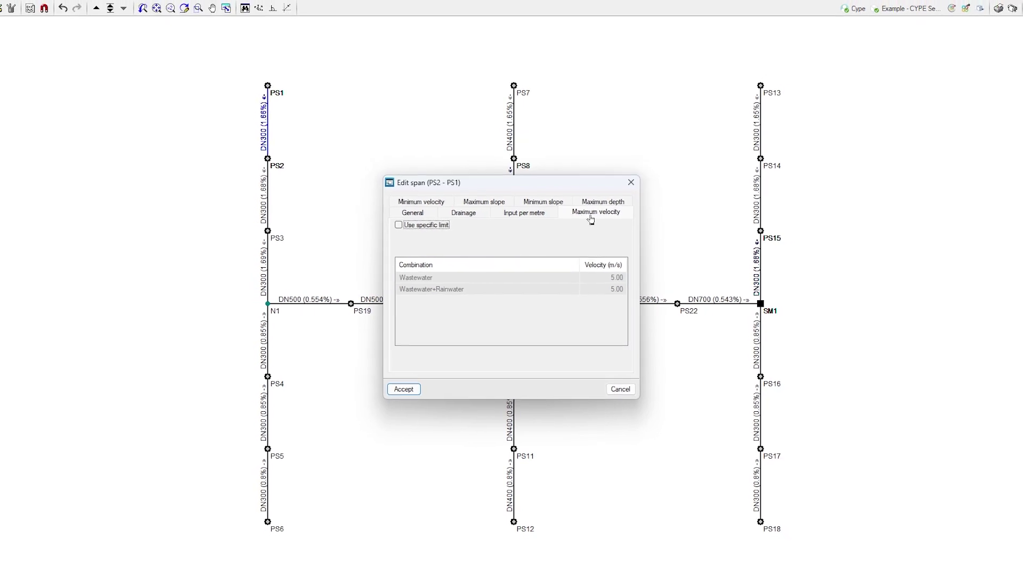
pyautogui.click(634, 179)
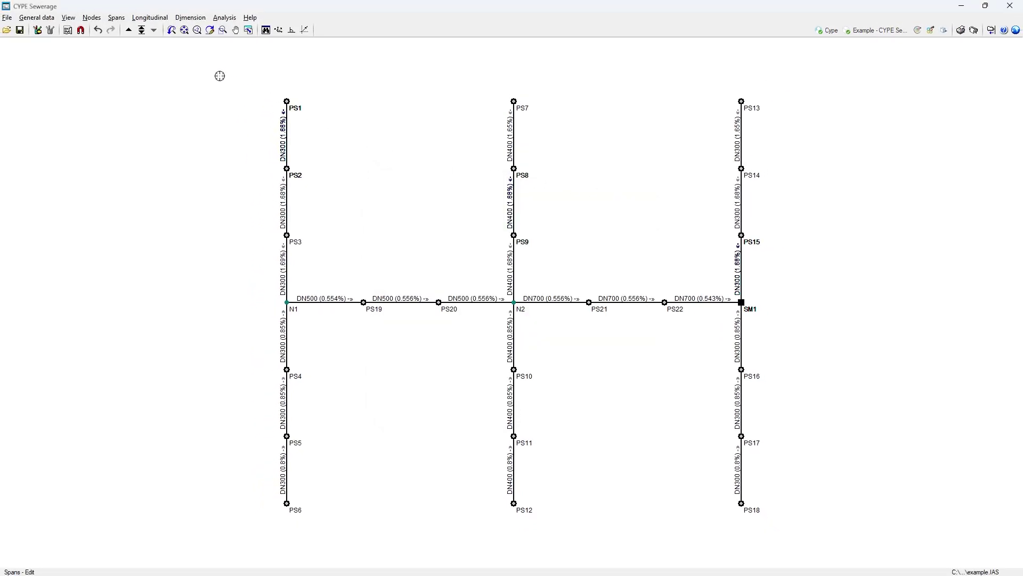
pyautogui.click(141, 30)
pyautogui.click(288, 103)
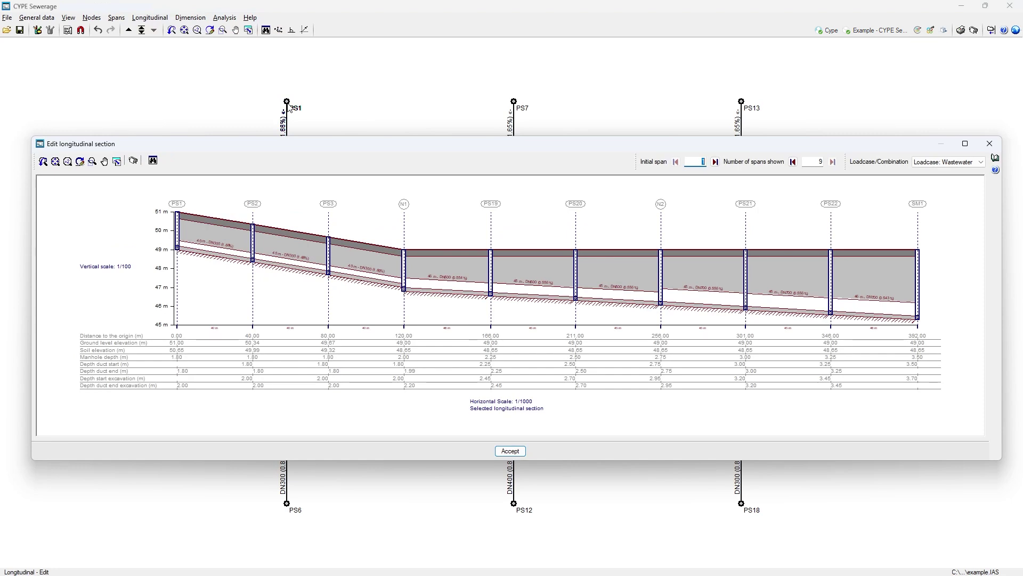
pyautogui.press('Escape')
pyautogui.click(226, 18)
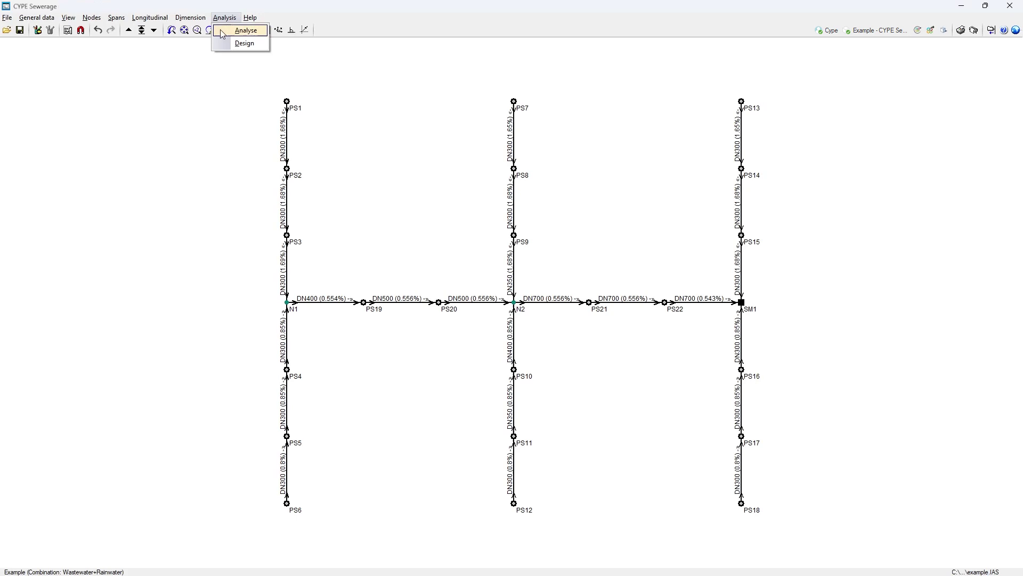
# Step: Analyse the network and step back to the Wastewater combination's check results
pyautogui.click(223, 32)
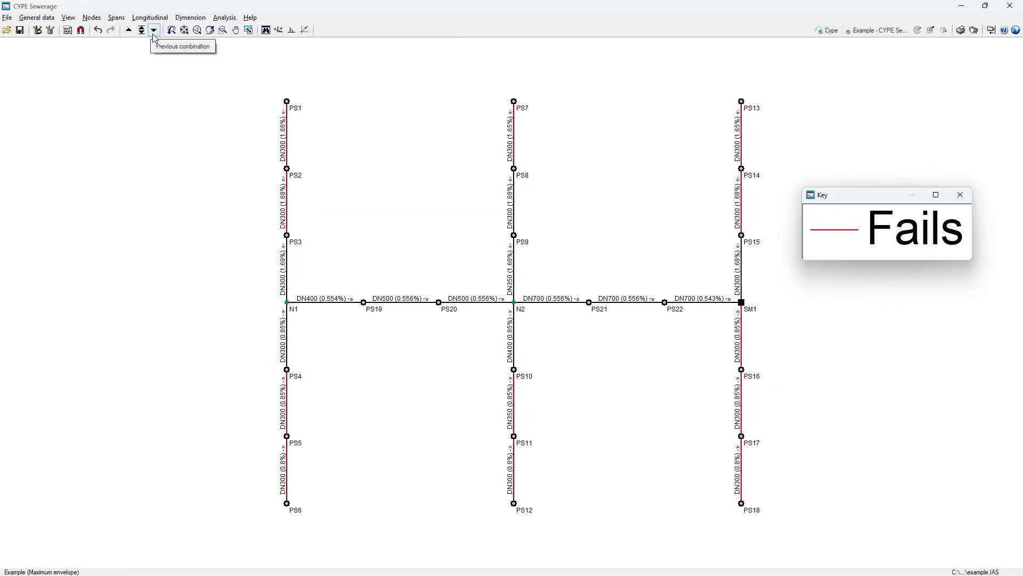
pyautogui.click(154, 33)
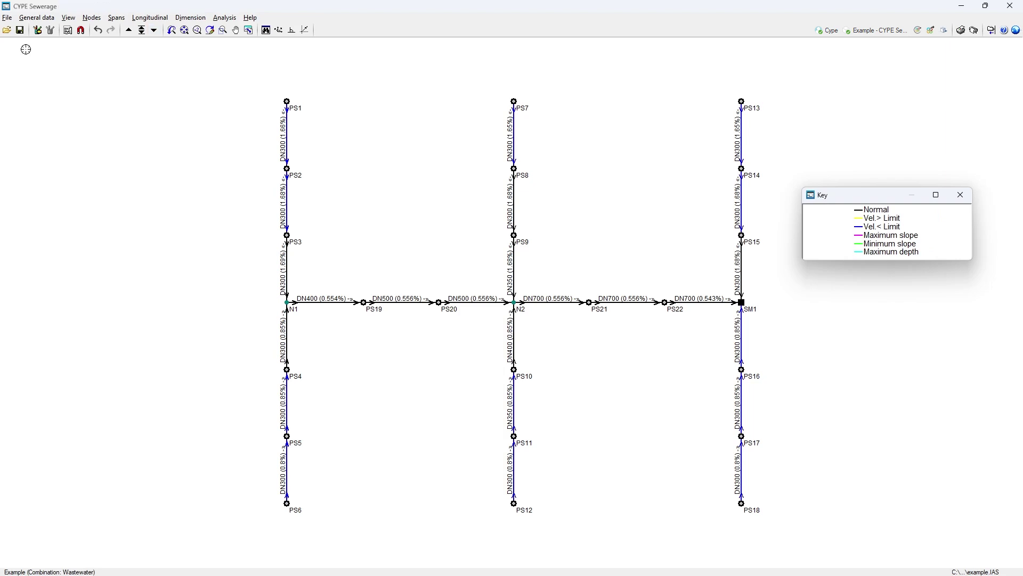
pyautogui.click(7, 17)
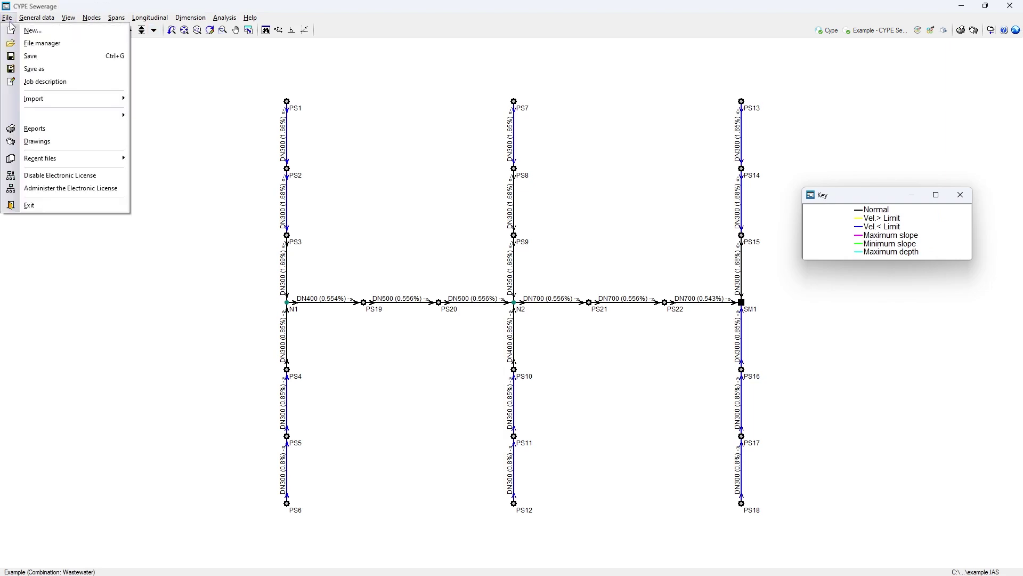
# Step: Generate the 7-page general design report with all sections and scroll through it
pyautogui.click(12, 130)
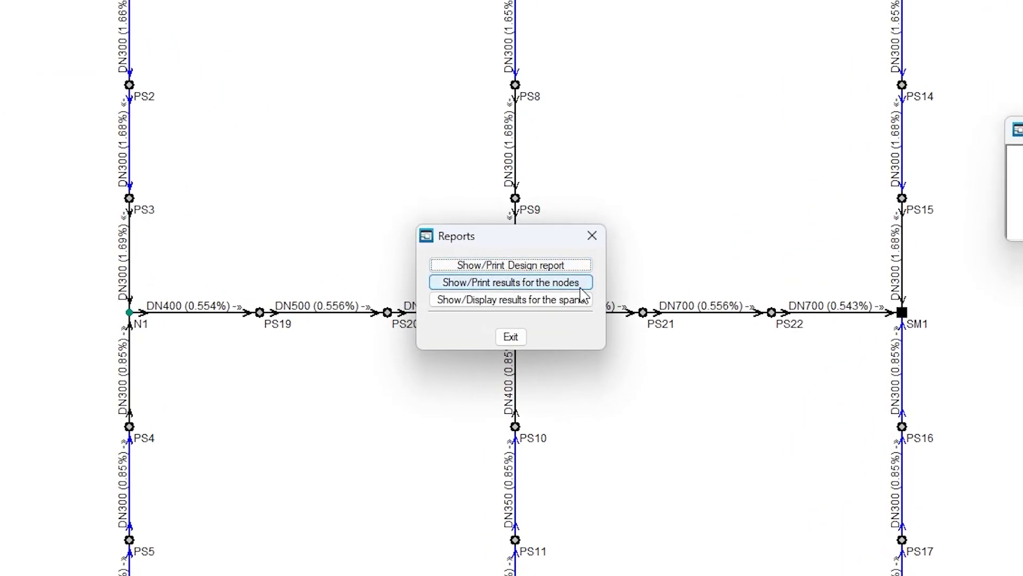
pyautogui.click(582, 267)
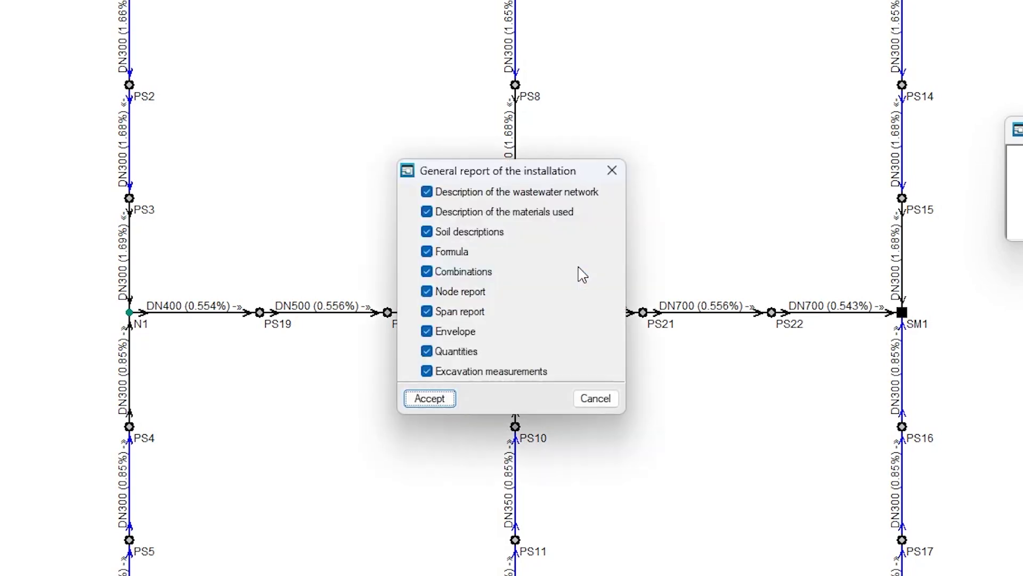
pyautogui.click(429, 399)
pyautogui.scroll(-8, 996, 341)
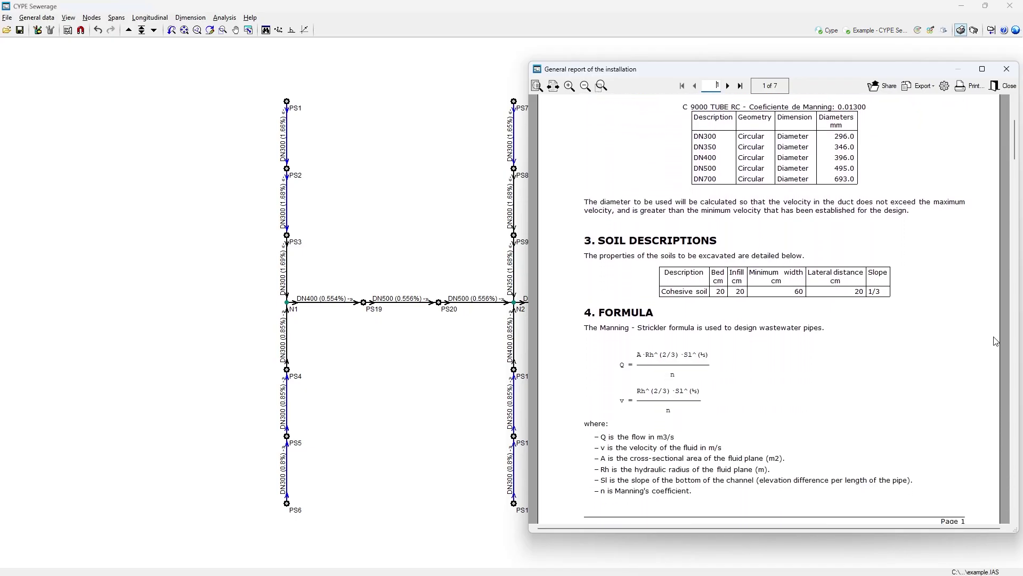
pyautogui.scroll(-3, 995, 342)
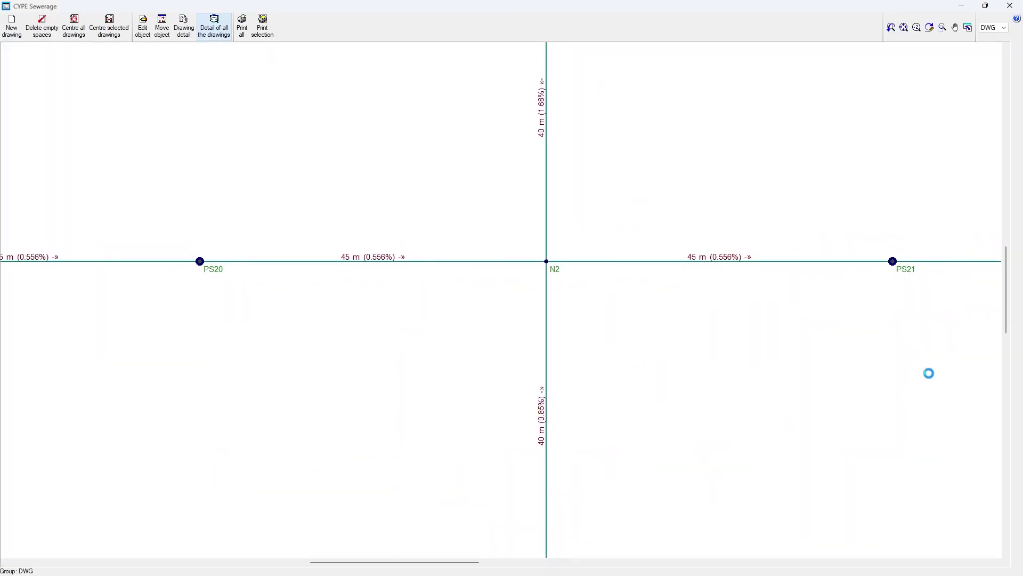
# Step: Zoom into the A0 sheet's plan around node N2 and pan slightly left
pyautogui.moveTo(929, 372)
pyautogui.mouseDown(button='middle')
pyautogui.moveTo(838, 447)
pyautogui.moveTo(786, 473)
pyautogui.mouseUp(button='middle')
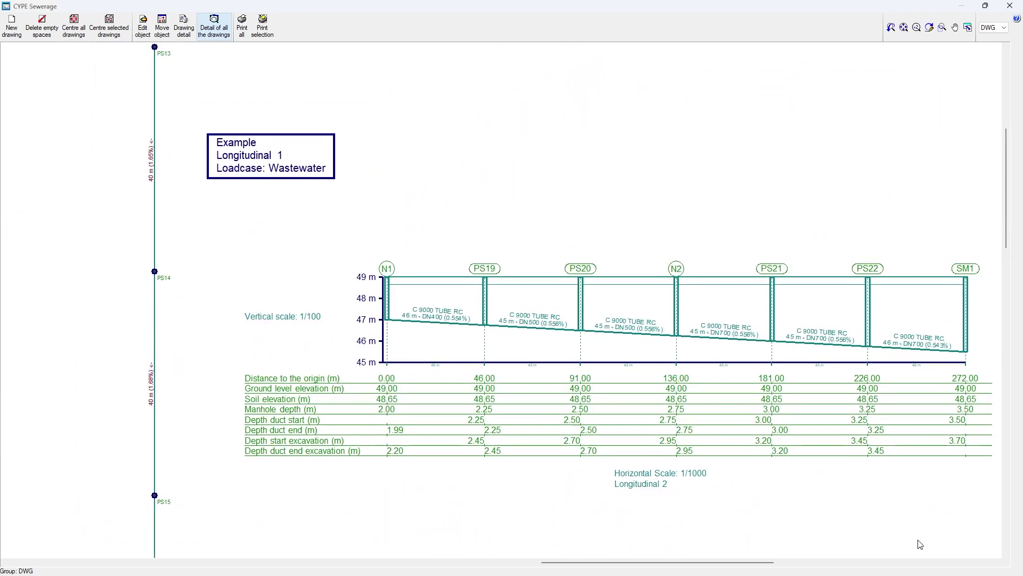
pyautogui.moveTo(920, 543); pyautogui.dragTo(808, 527, button='middle')
# Step: Export the network as the 'Open BIM Sewerage' IFC contribution and view its .ifc and .gltf files
pyautogui.press('Escape')
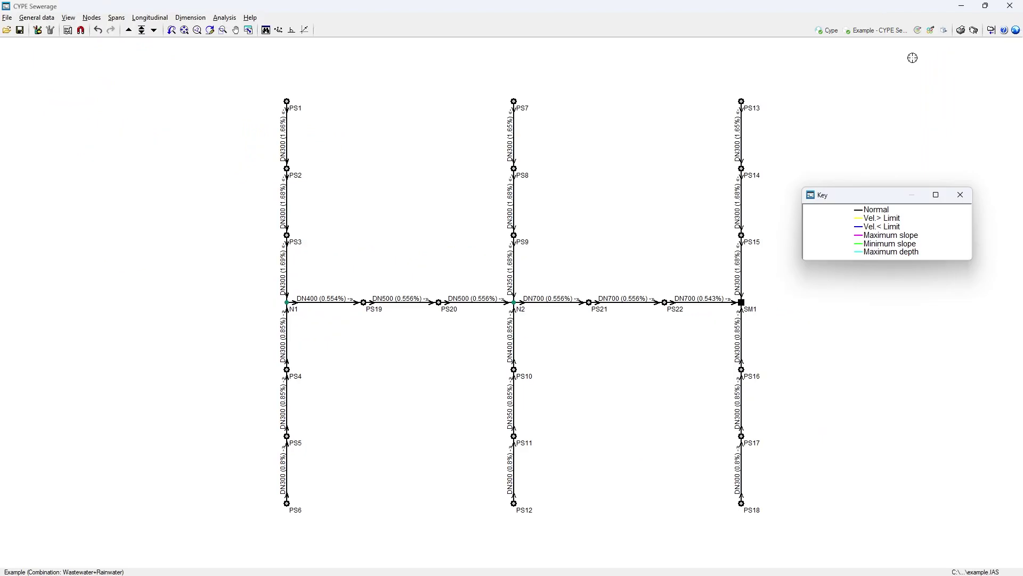
pyautogui.click(931, 32)
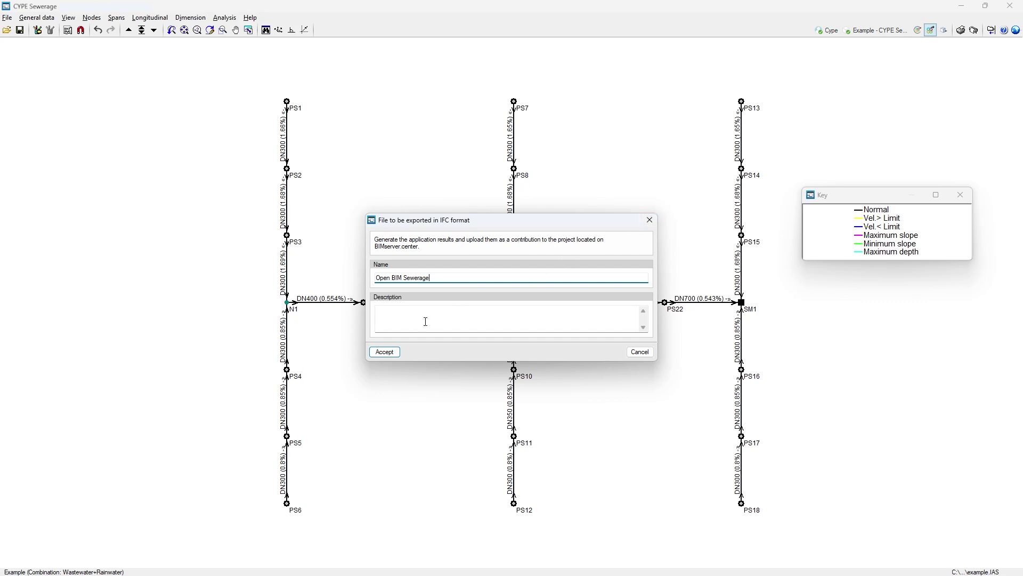
pyautogui.click(375, 356)
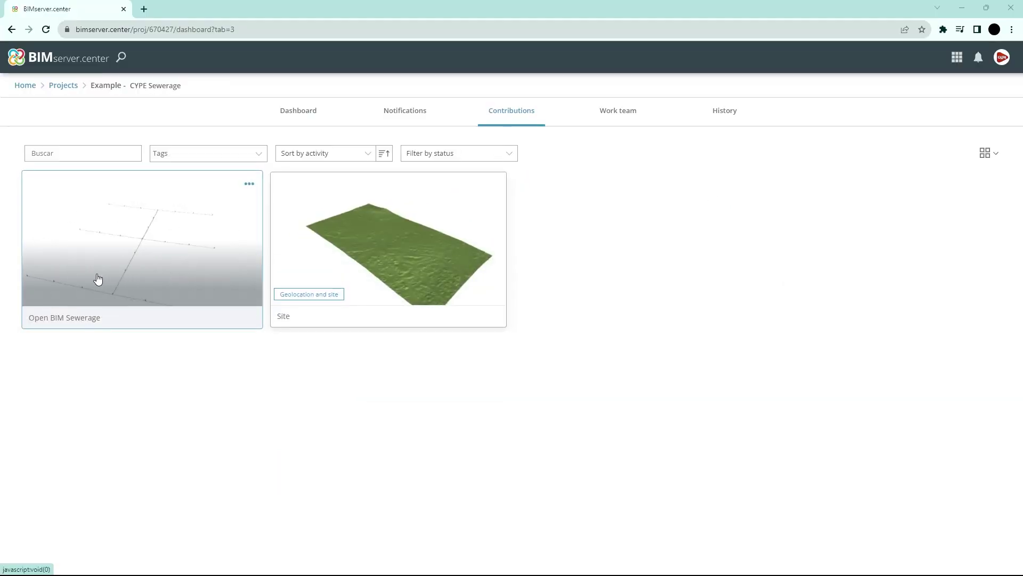
pyautogui.click(69, 277)
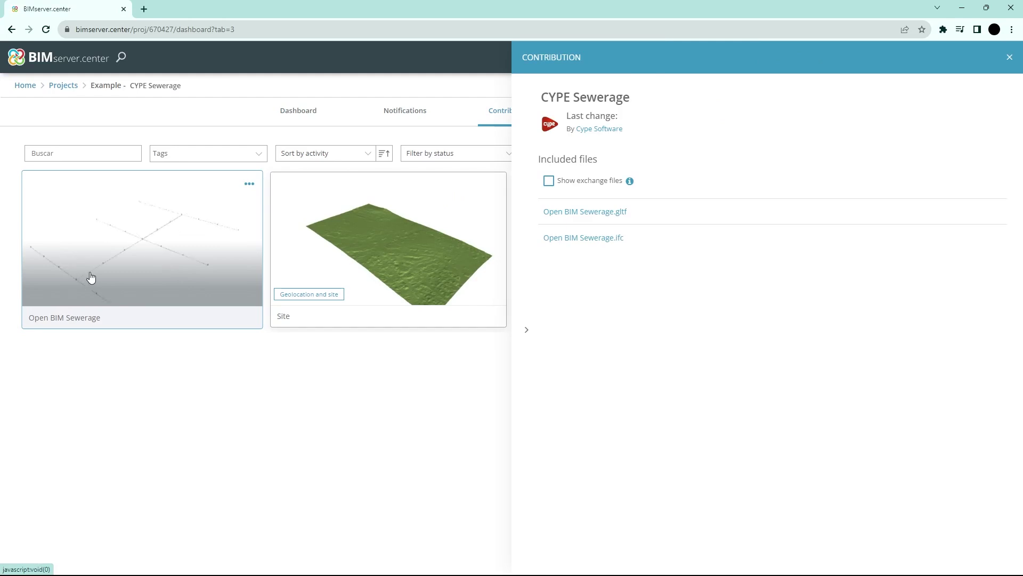